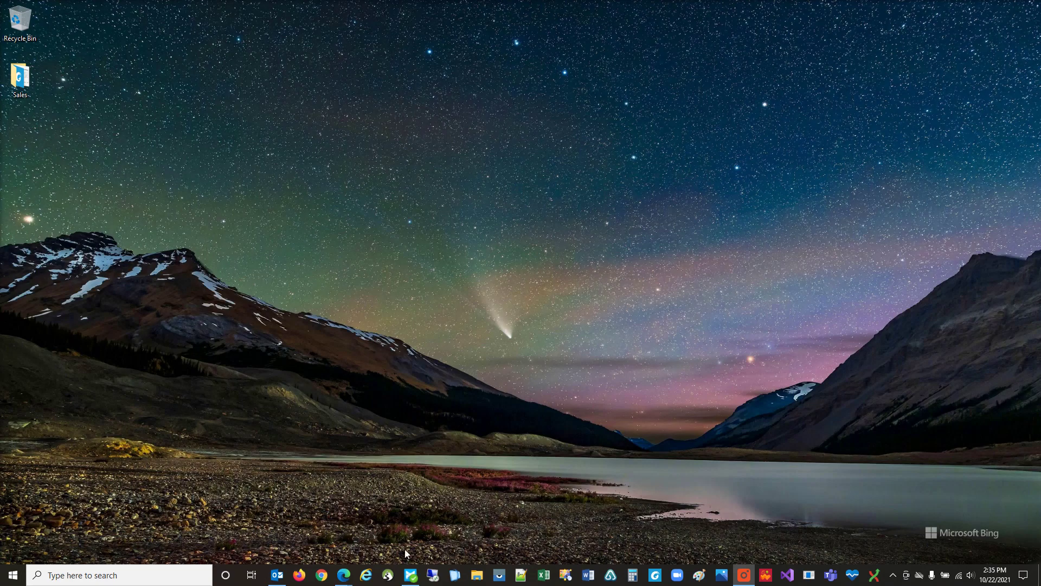
# Launch Trail Blazer from the taskbar so its database Setup window appears.
pyautogui.click(389, 575)
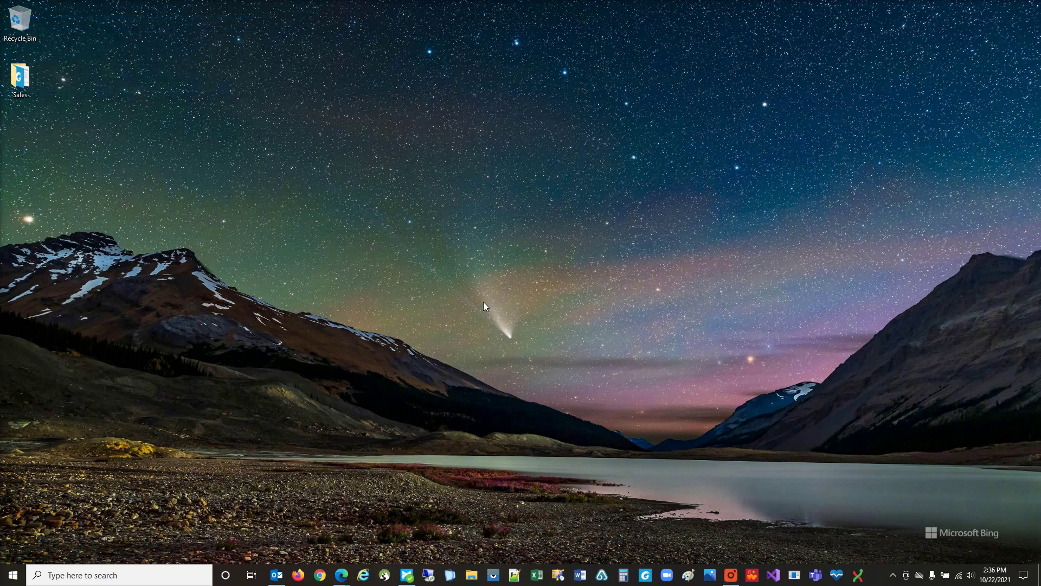
# Review the database name DemoNonprofitMark, then cancel out of the Setup and login windows.
pyautogui.click(516, 368)
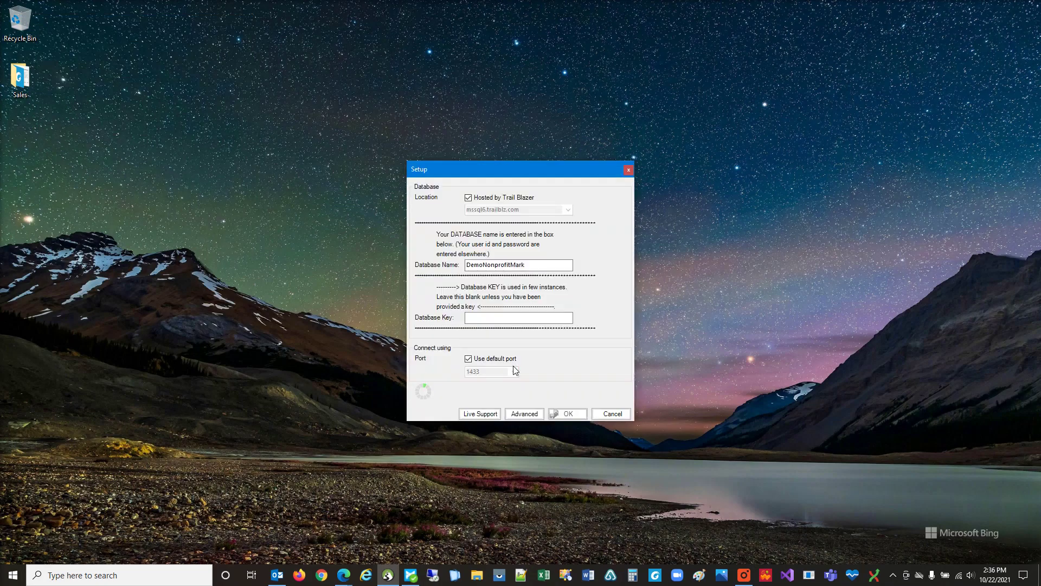
pyautogui.click(540, 265)
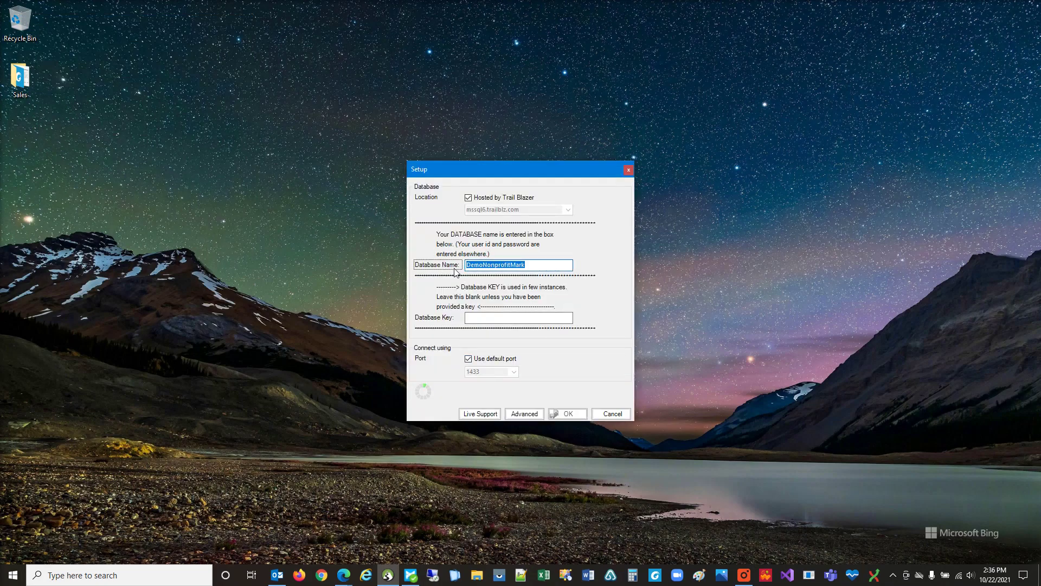
pyautogui.click(533, 268)
pyautogui.click(628, 169)
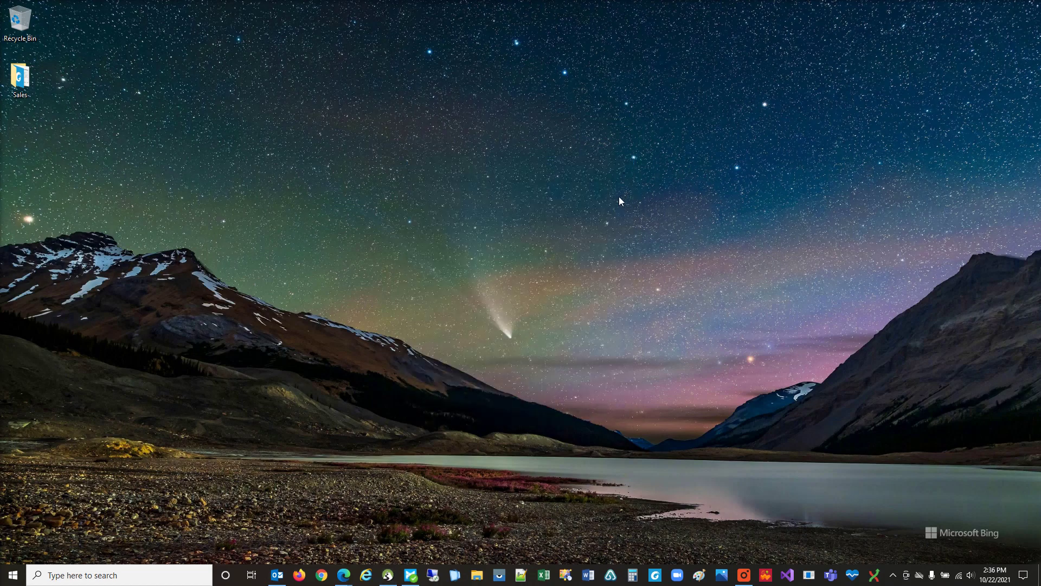
# Search Windows for "remove" and go to the Add or remove programs settings.
pyautogui.click(141, 577)
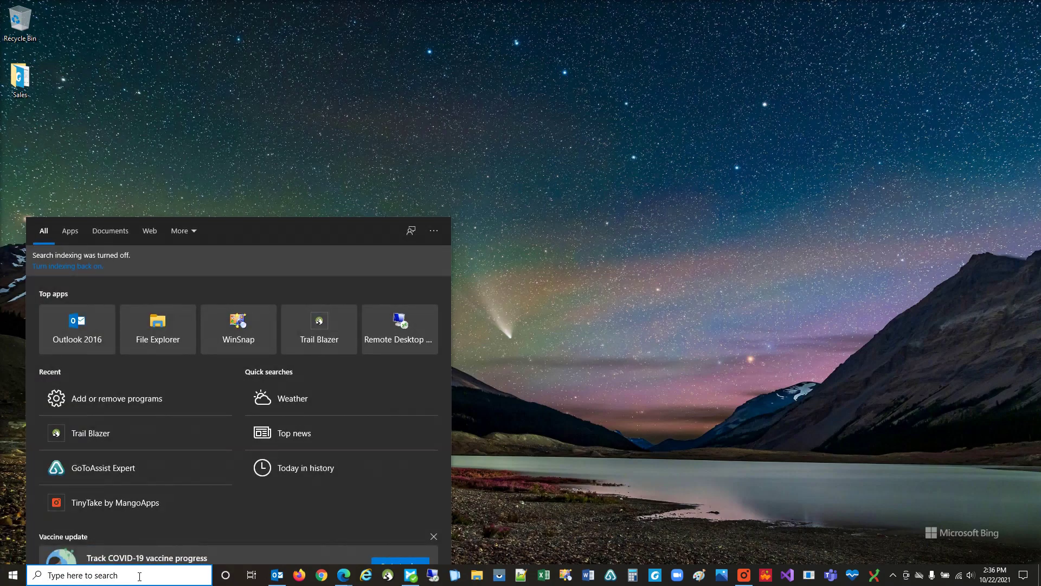
pyautogui.write('remove')
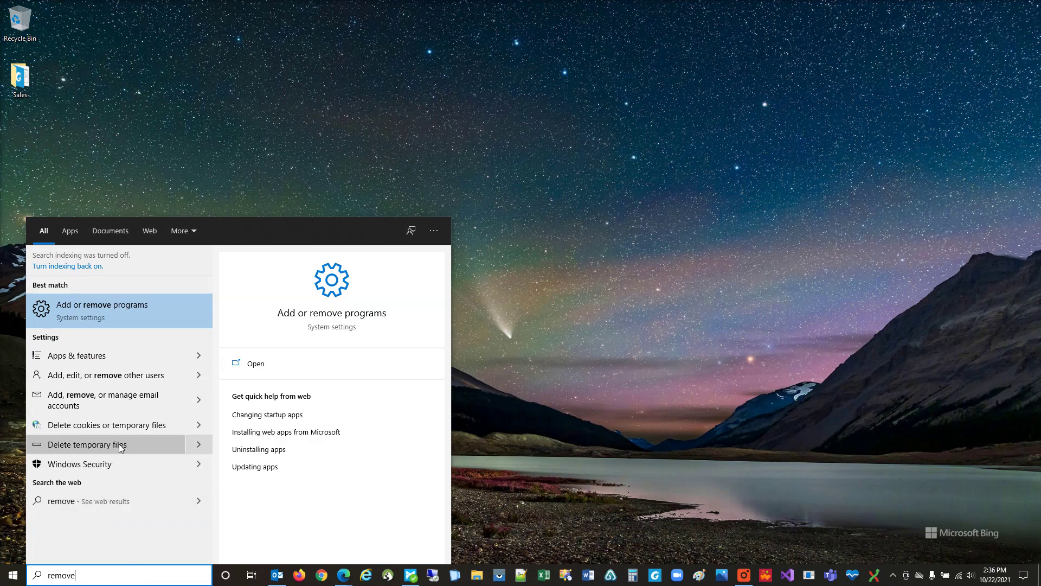
pyautogui.click(125, 308)
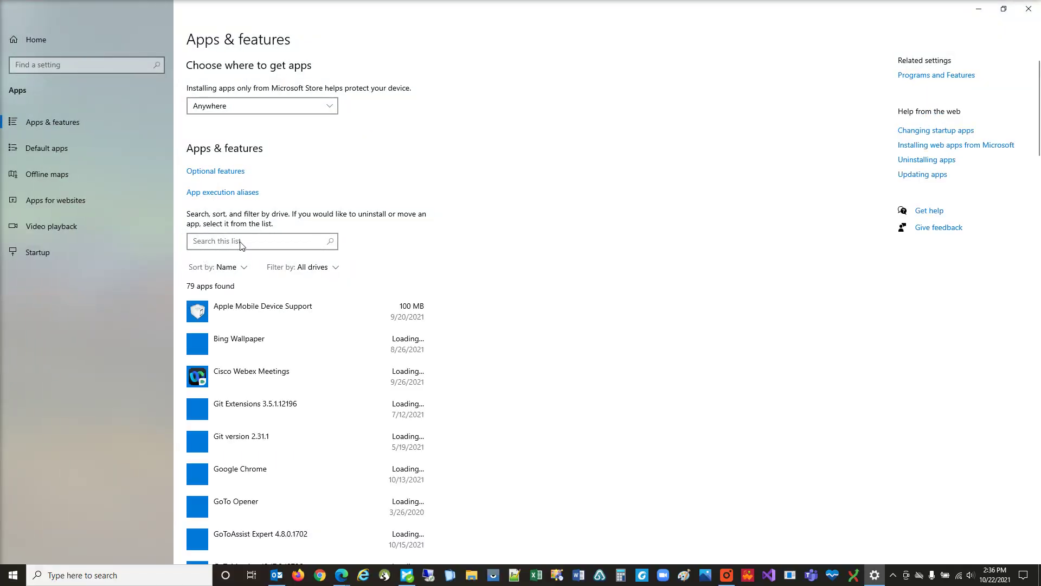
# Filter apps by "trail", uninstall Trail Blazer 2020.7.27.1 with the remove option, and close Settings.
pyautogui.click(241, 243)
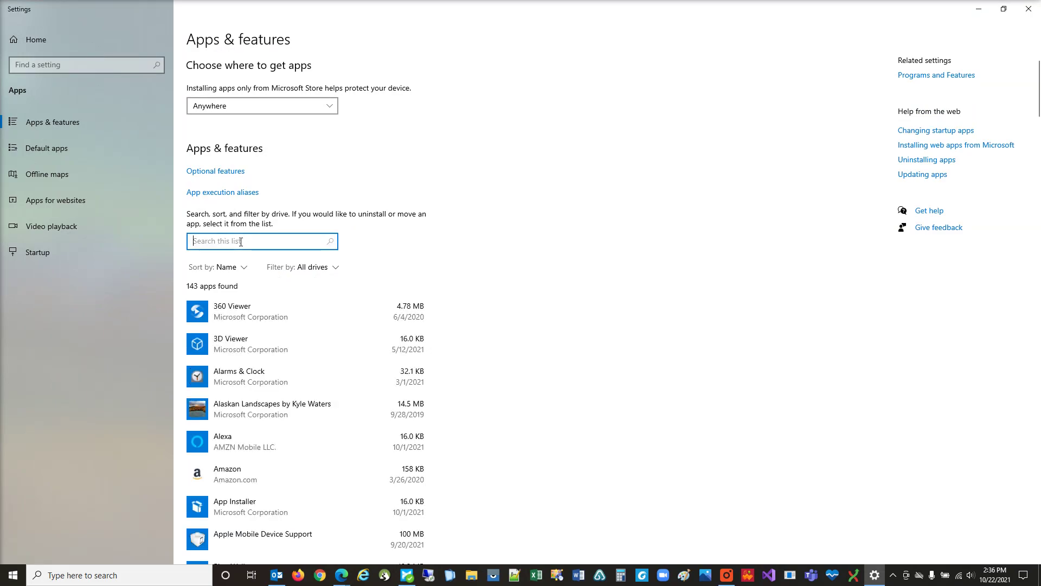
pyautogui.write('trail')
pyautogui.click(289, 314)
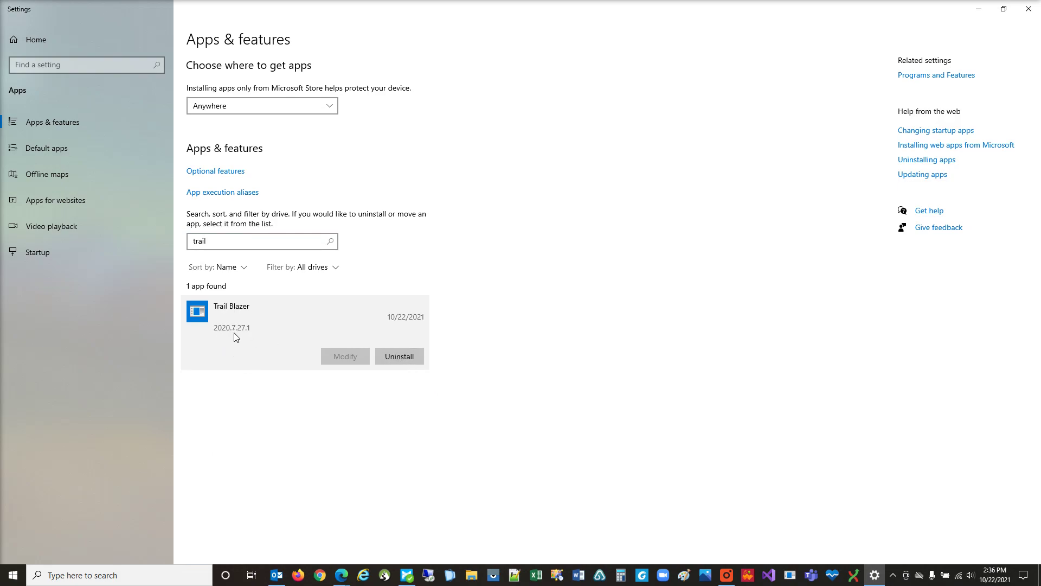
pyautogui.click(399, 355)
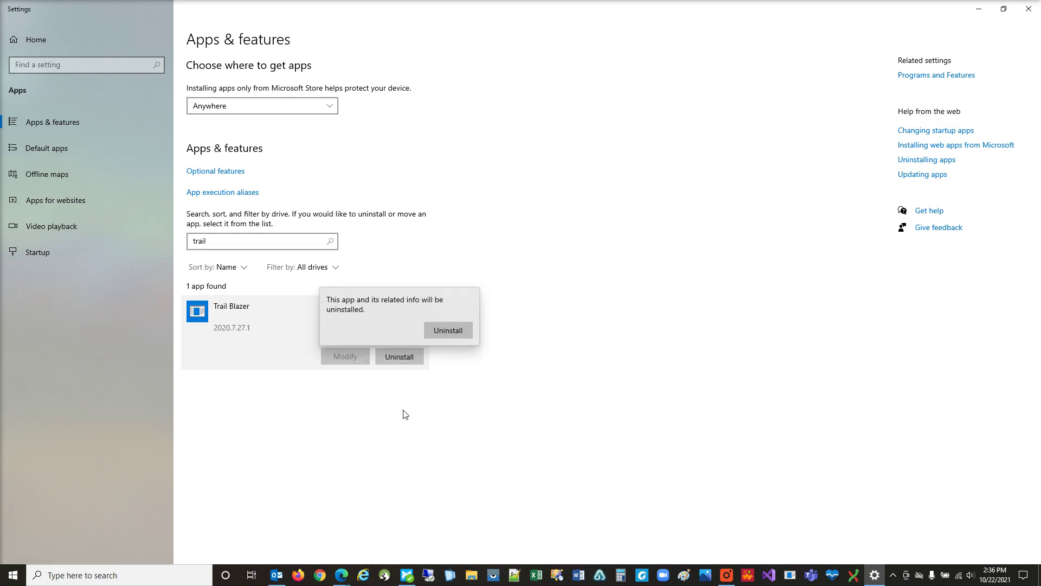
pyautogui.click(458, 330)
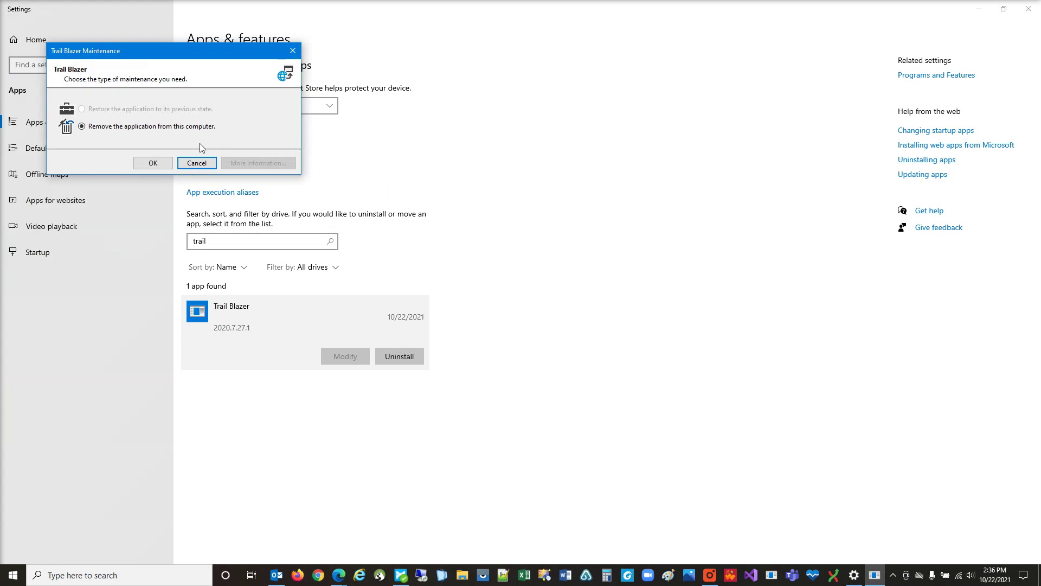
pyautogui.click(154, 163)
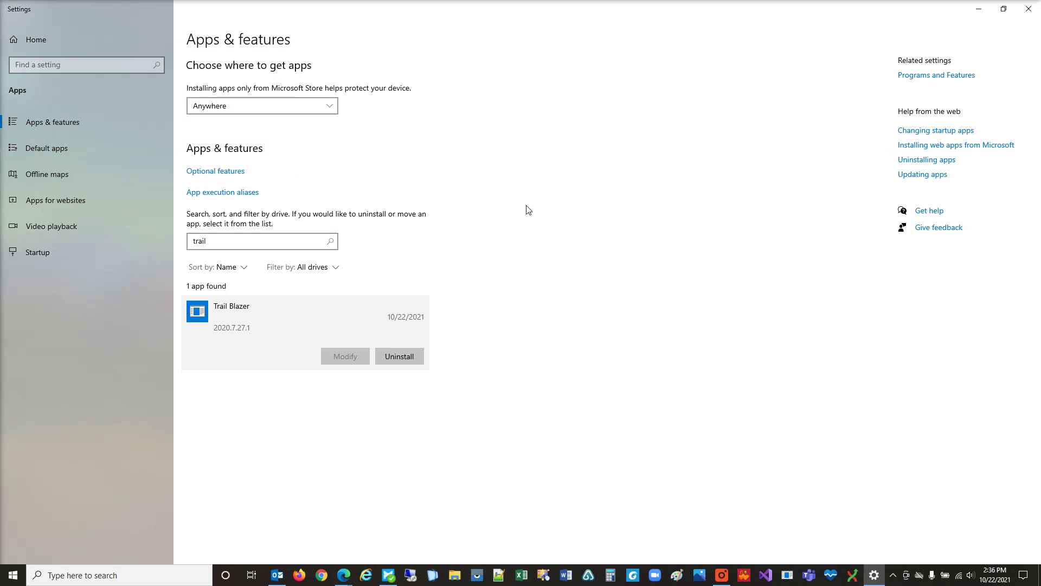
pyautogui.click(1029, 8)
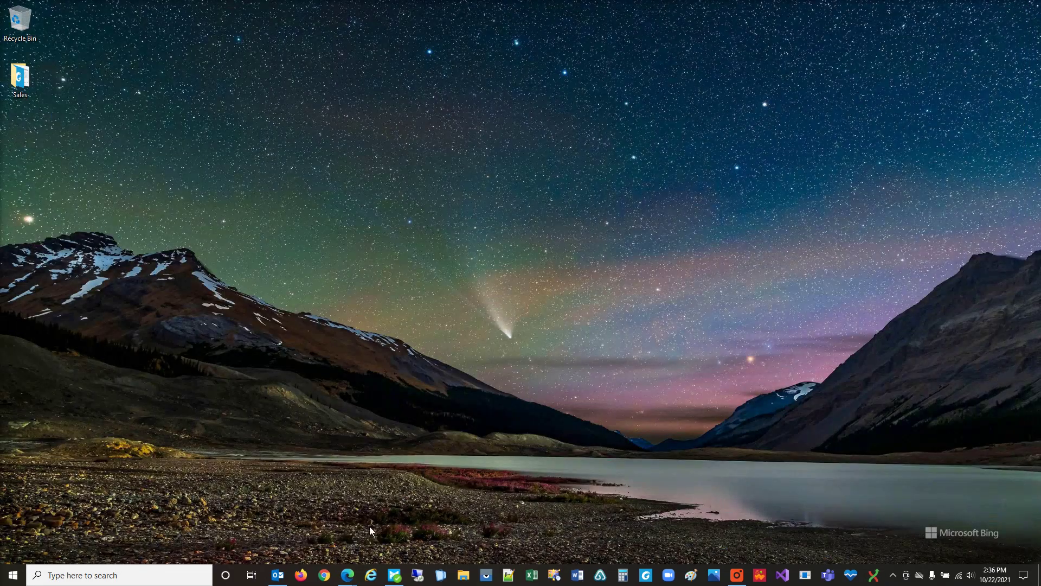
# Bring up the trailblz.com/desktop download page in Edge and highlight its address.
pyautogui.click(348, 575)
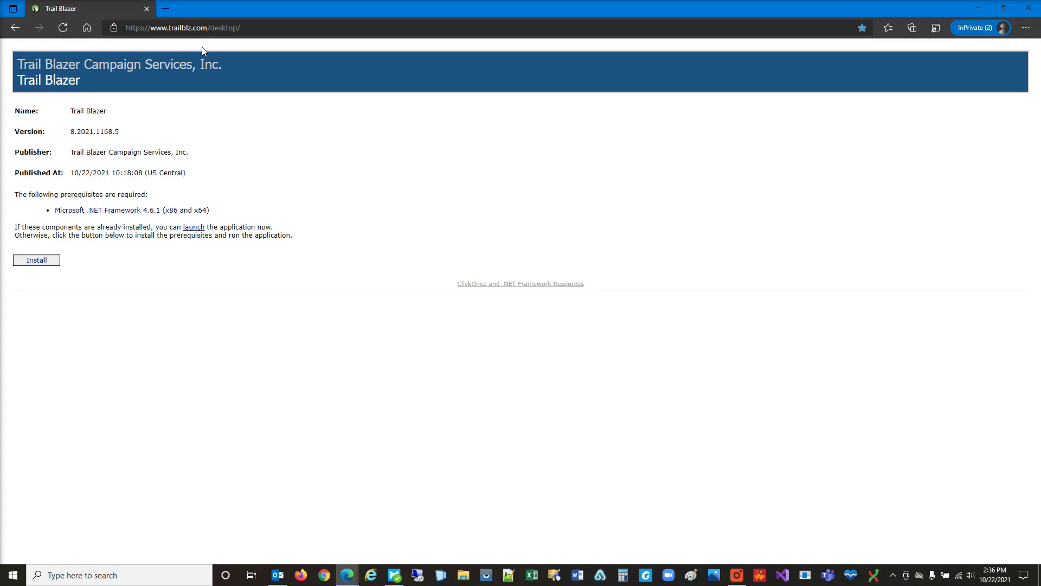
pyautogui.click(195, 28)
pyautogui.moveTo(151, 28); pyautogui.dragTo(271, 56)
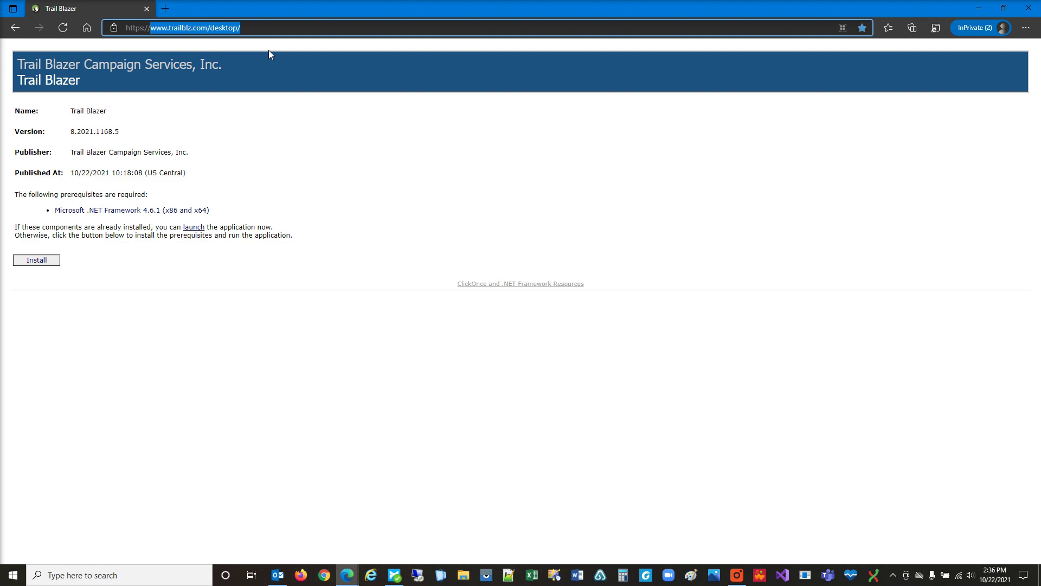
# Download the Trail Blazer version 8 setup.exe, run it, and approve the install.
pyautogui.click(35, 264)
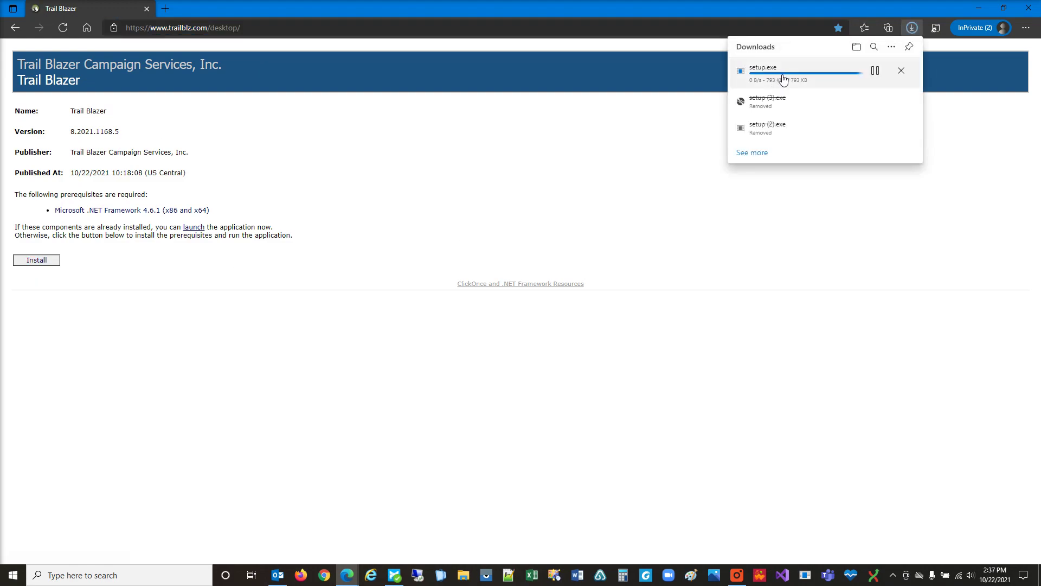
pyautogui.click(761, 77)
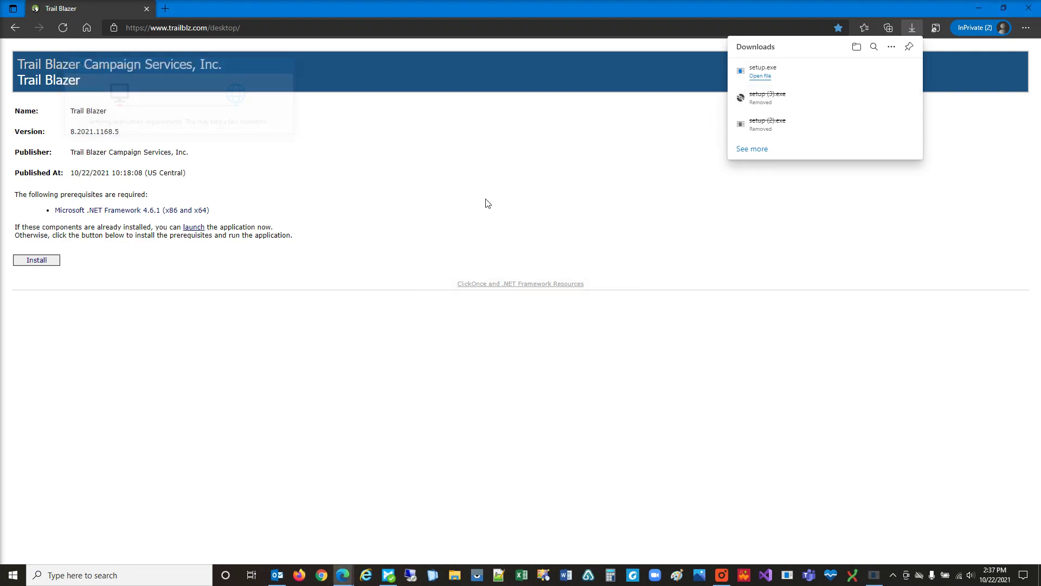
pyautogui.click(301, 218)
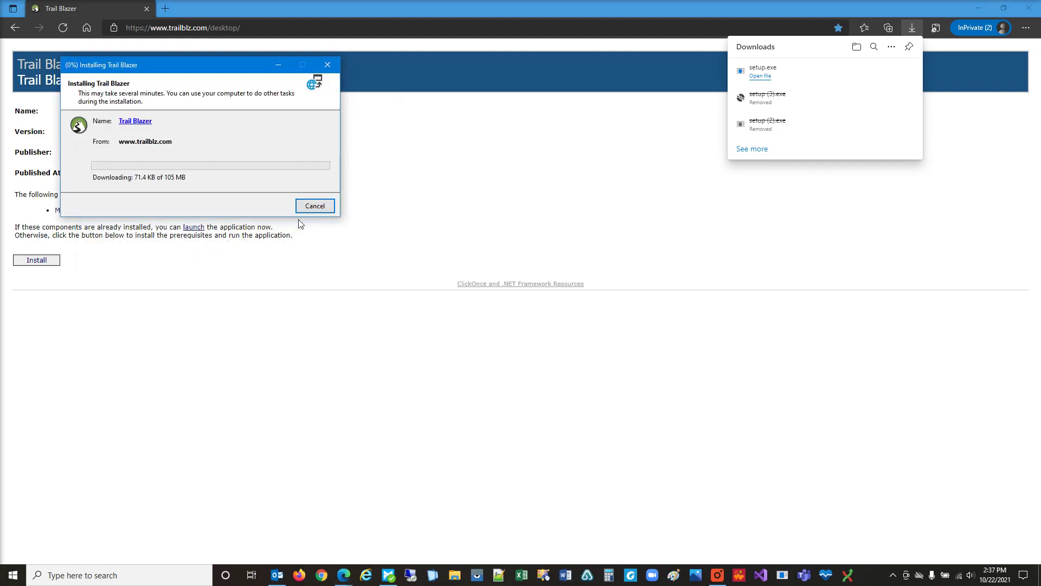
# Minimize Edge and wait for the install to finish so the Trail Blazer login window appears.
pyautogui.click(979, 9)
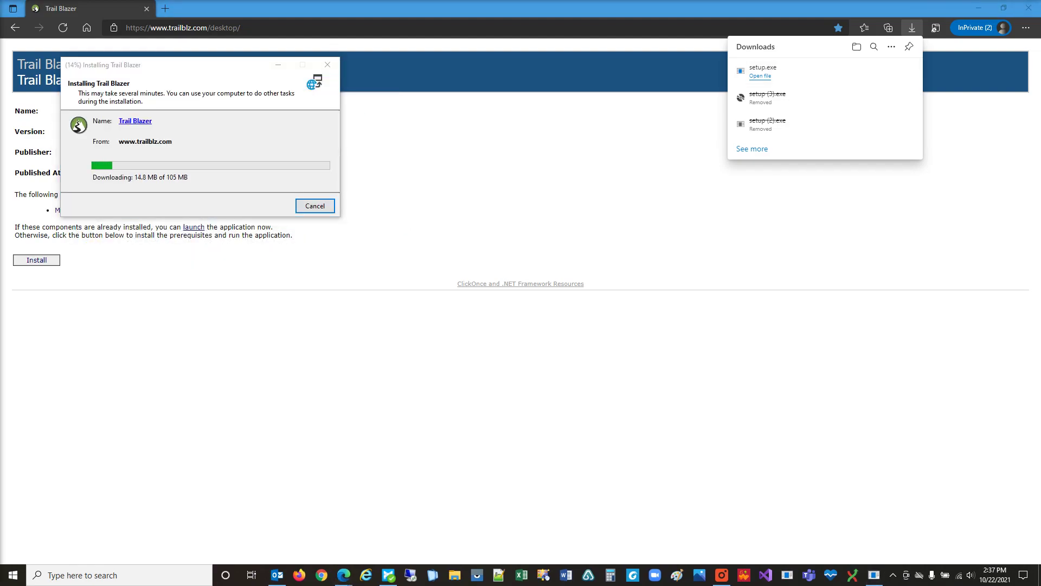
pyautogui.click(979, 8)
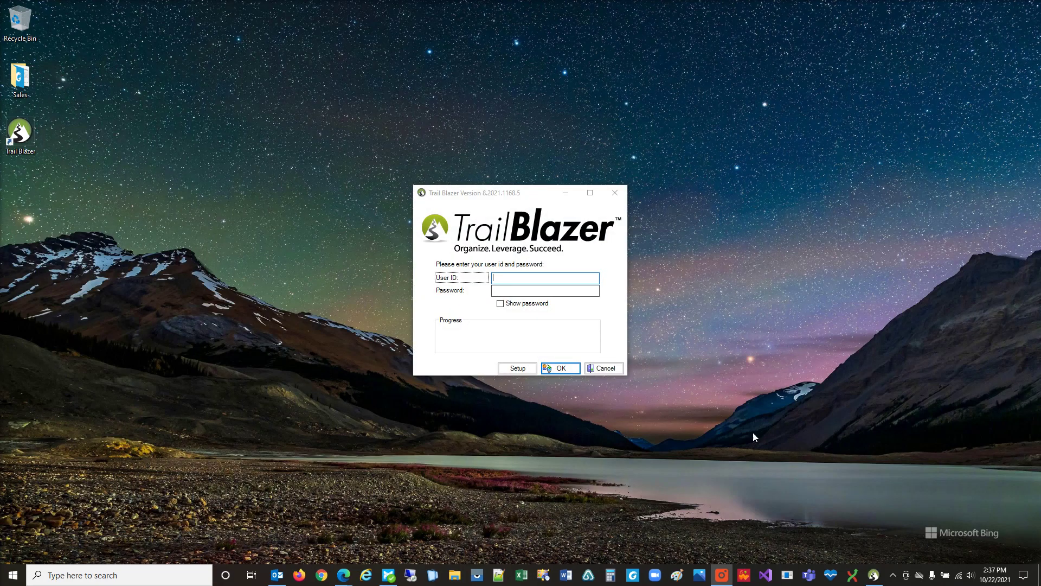
pyautogui.rightClick(873, 576)
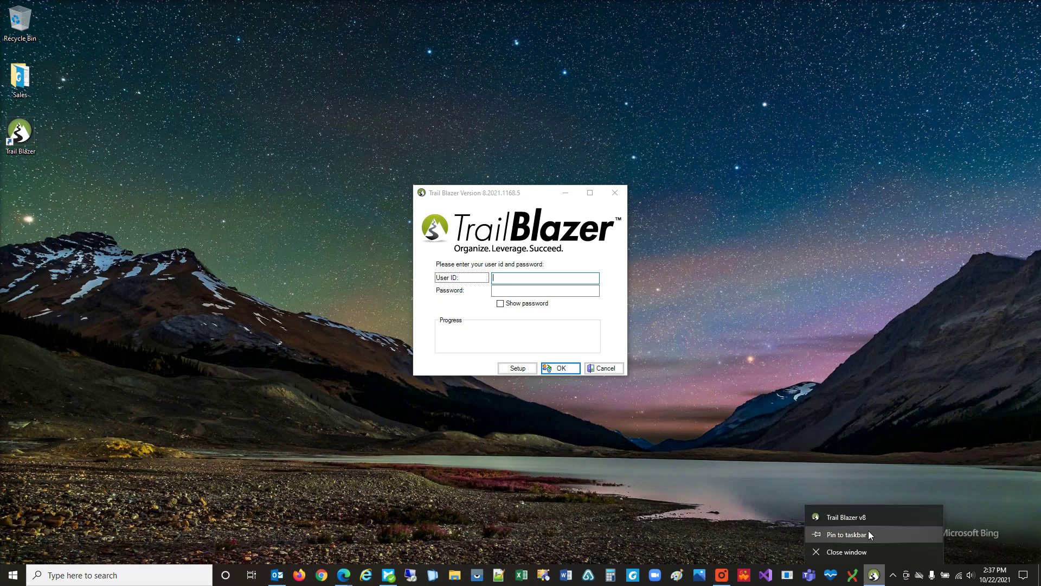
pyautogui.click(882, 534)
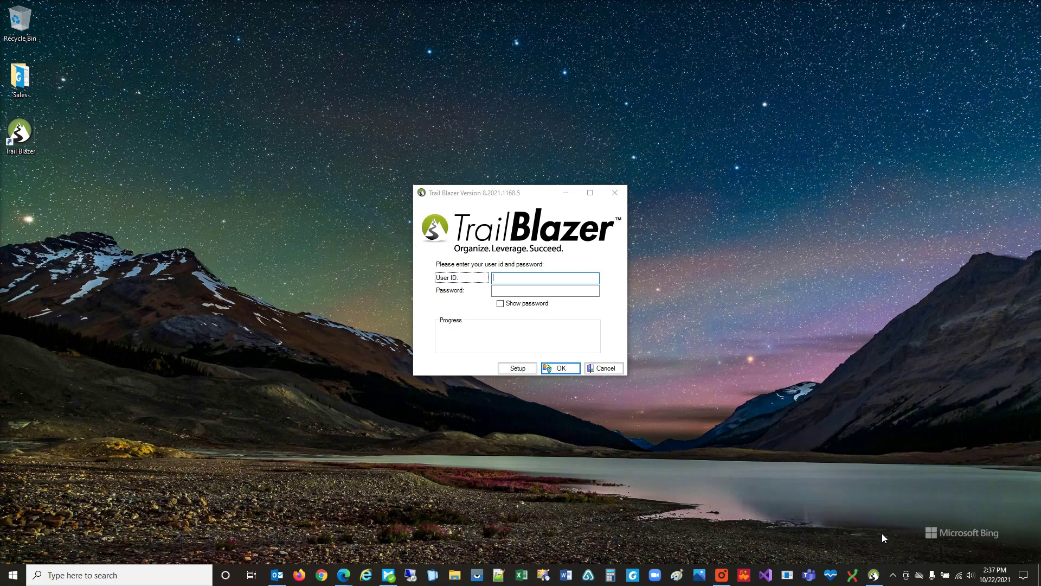
# Enter the login user ID and password, then go to the database connection Setup.
pyautogui.click(519, 277)
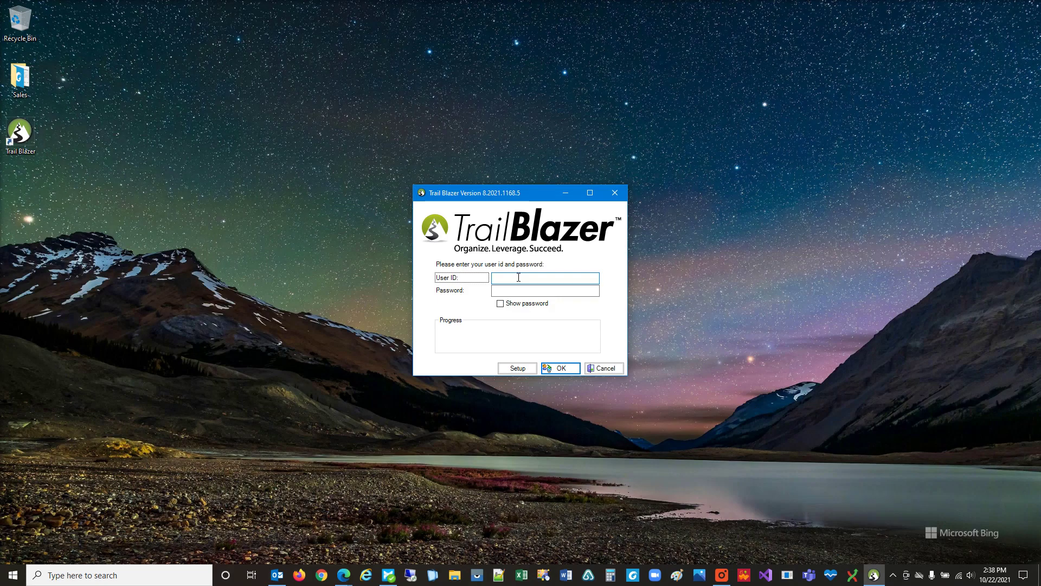
pyautogui.press('Tab')
pyautogui.write('jk')
pyautogui.click(559, 368)
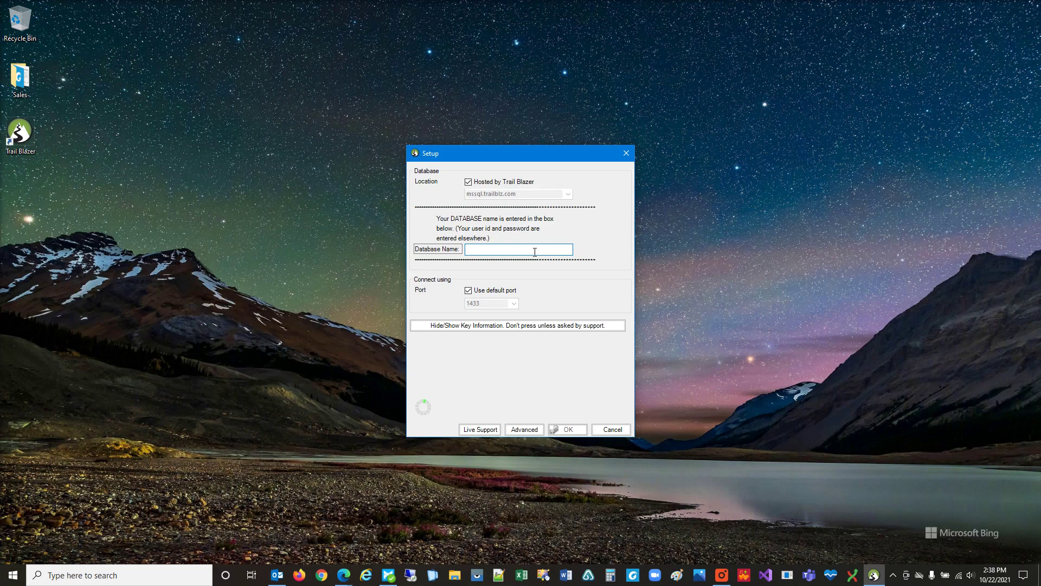
pyautogui.write('DemoNonprofit')
pyautogui.write('Mark')
# Set the hosted database name to DemoNonprofitMark and confirm, logging in to the Start Page.
pyautogui.hotkey('ctrl', 'a')
pyautogui.click(568, 429)
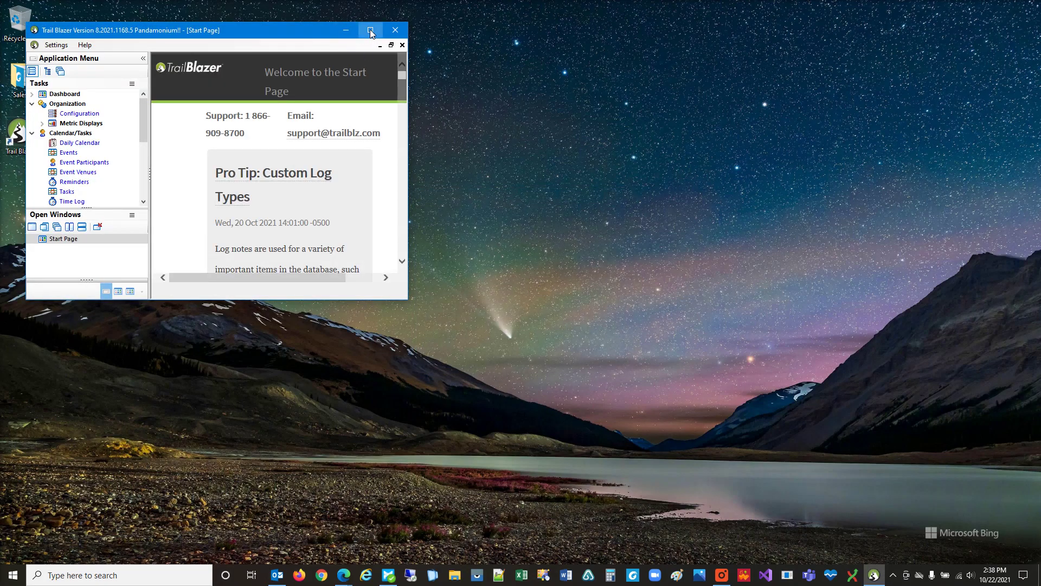
# Maximize the Trail Blazer window showing the Start Page and briefly highlight the support phone number.
pyautogui.click(370, 30)
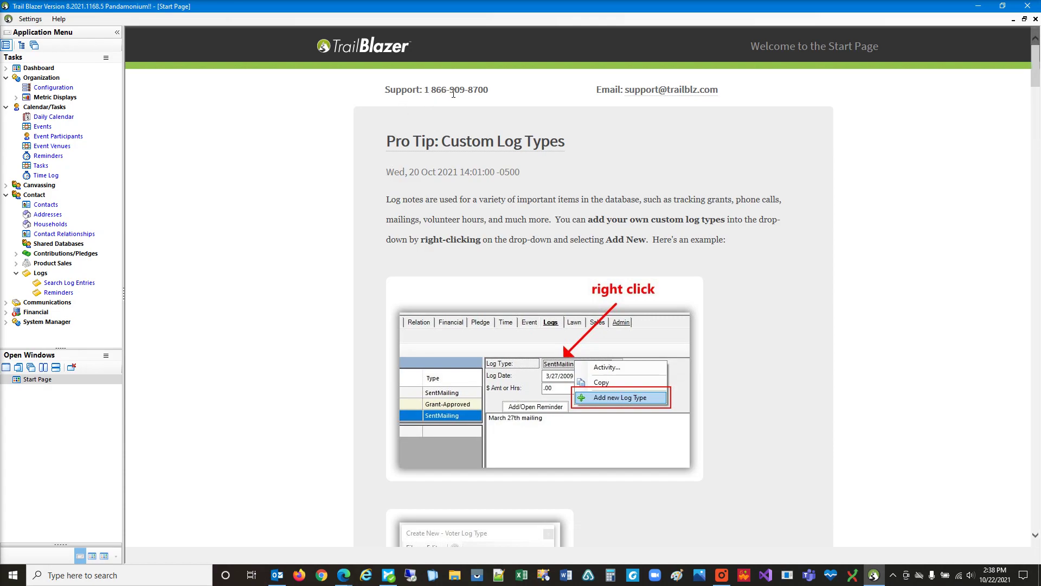
pyautogui.moveTo(487, 90); pyautogui.dragTo(424, 90)
pyautogui.click(557, 104)
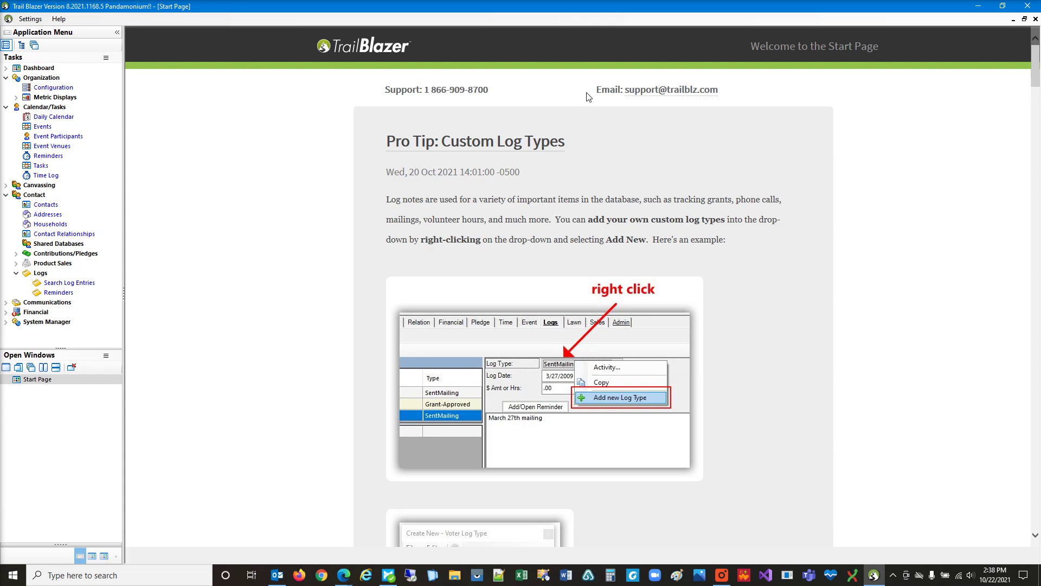